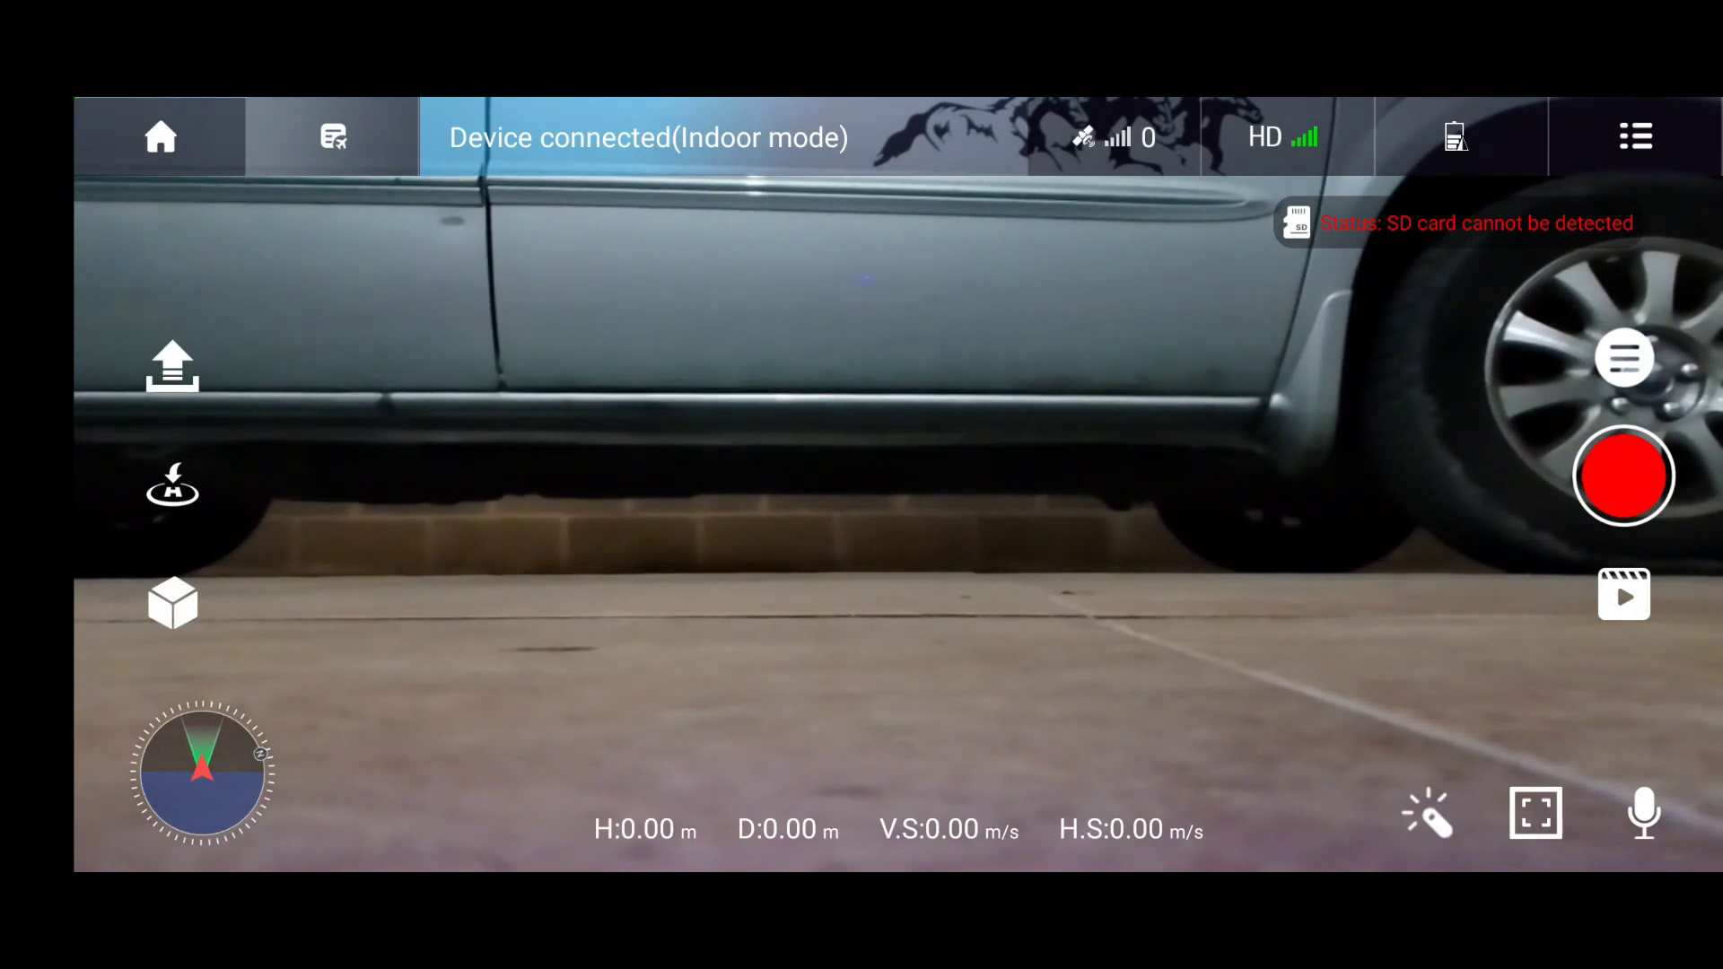
Stop the live camera feed recording with the red record button.
left_click(1626, 476)
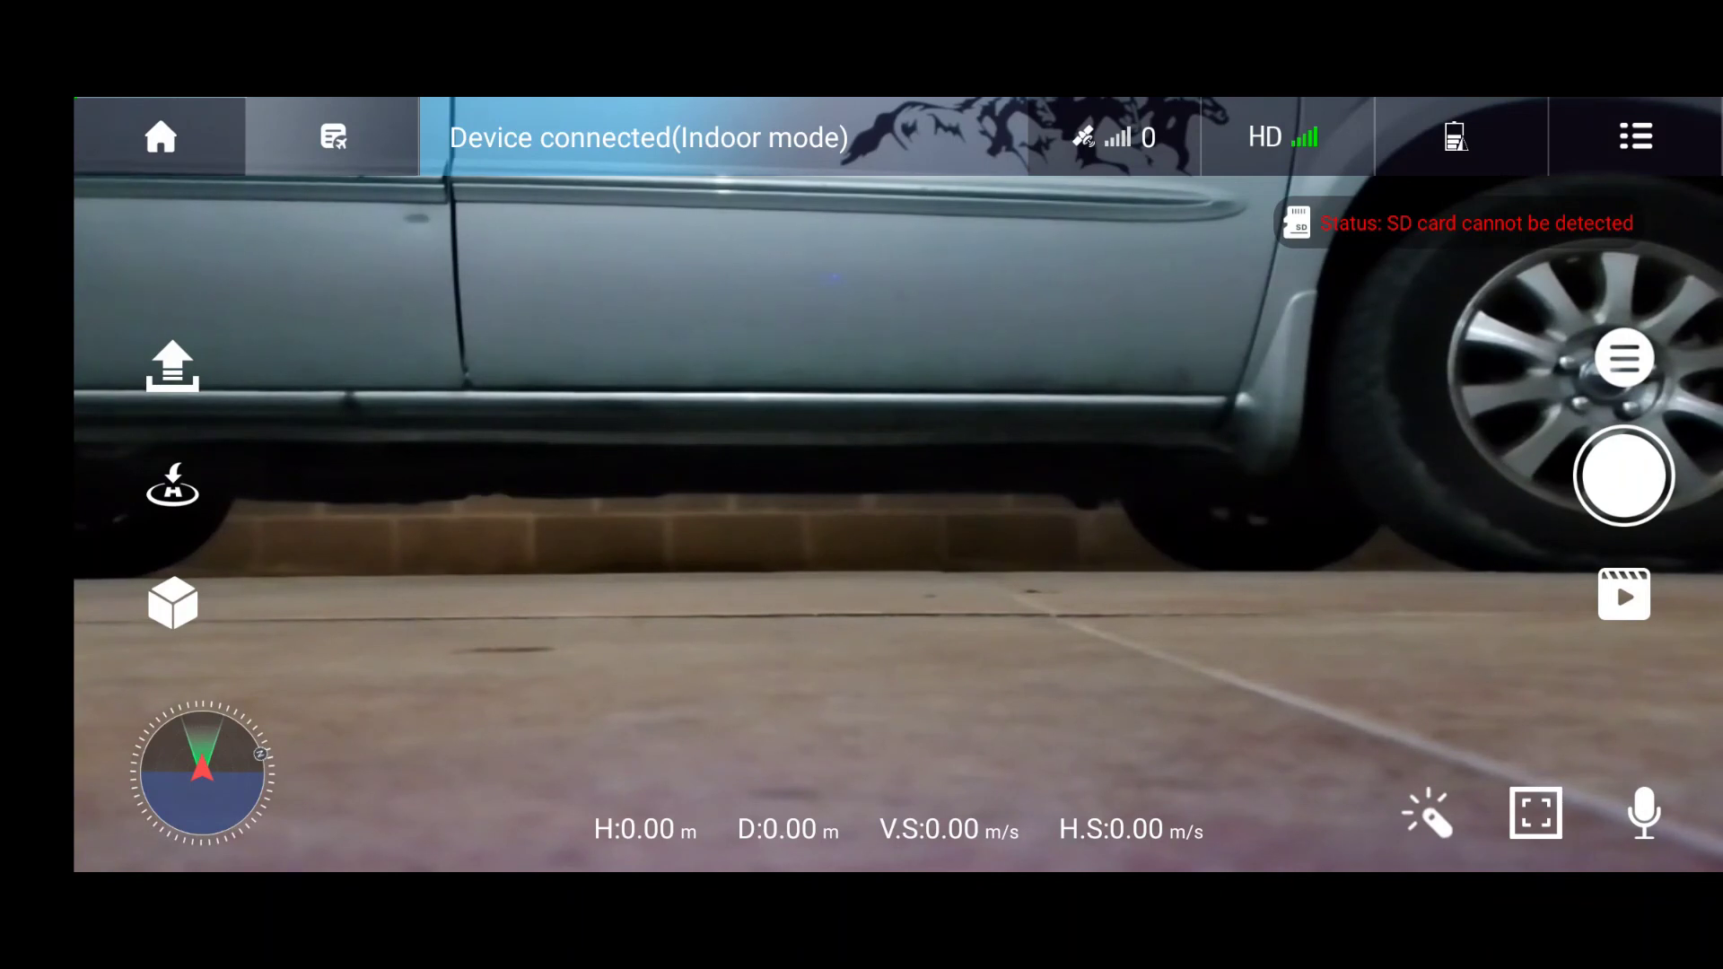